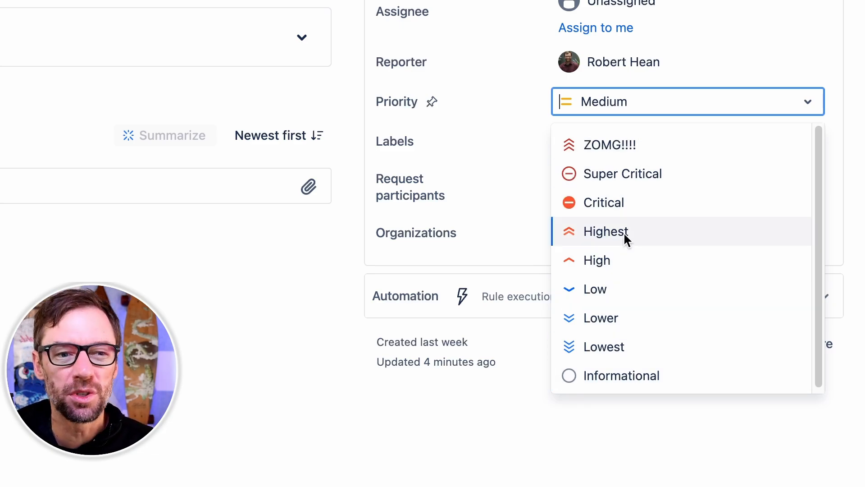
- Open the Priorities administration page from the Jira issue settings
left_click(317, 270)
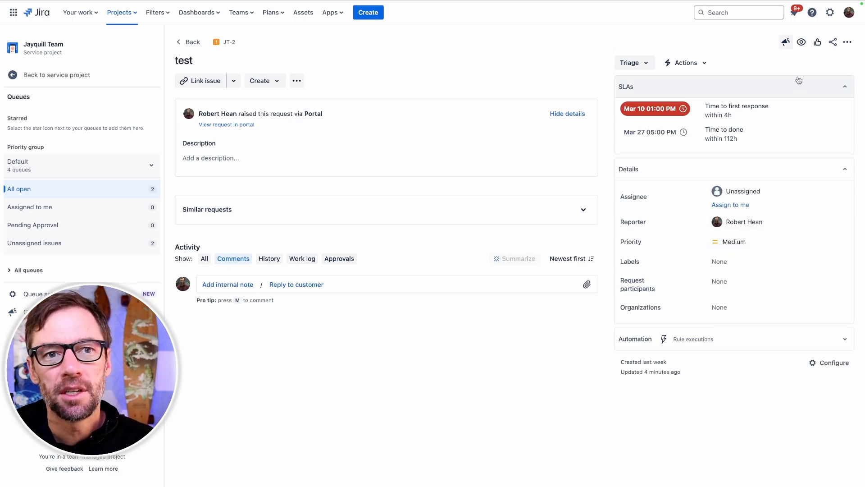
left_click(830, 13)
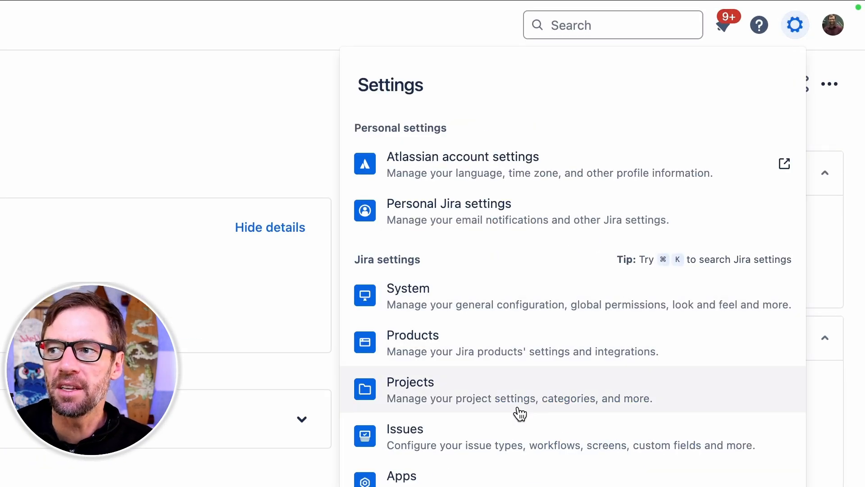
left_click(520, 441)
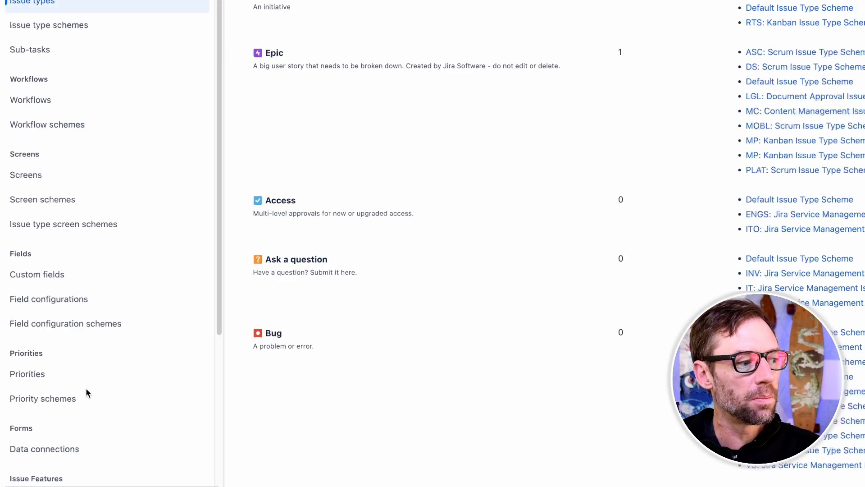
left_click(61, 329)
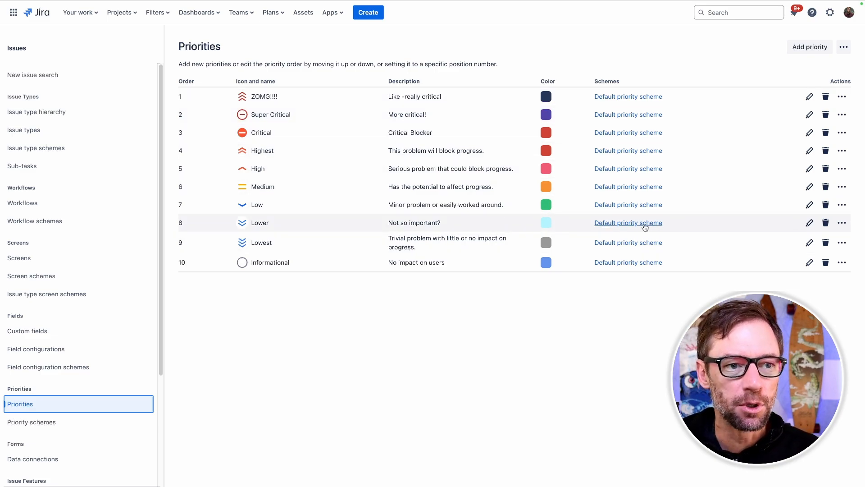
- Try to delete the Lower priority and open the priority schemes that use it
left_click(826, 223)
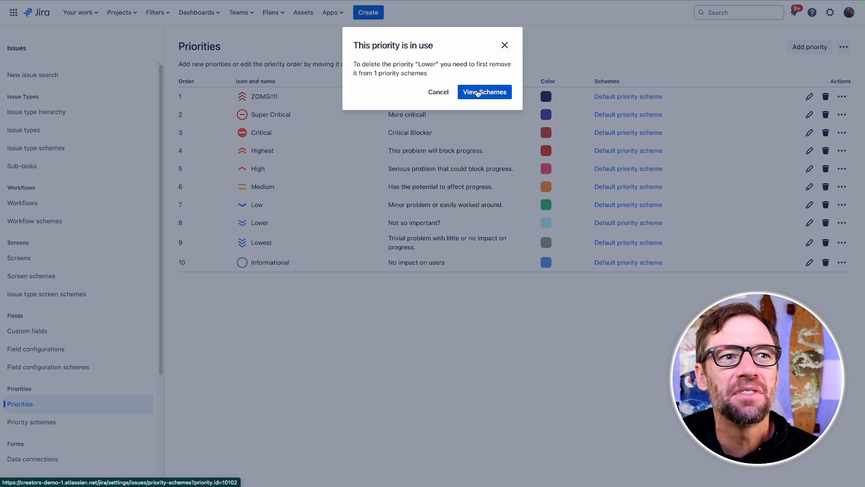
left_click(478, 93)
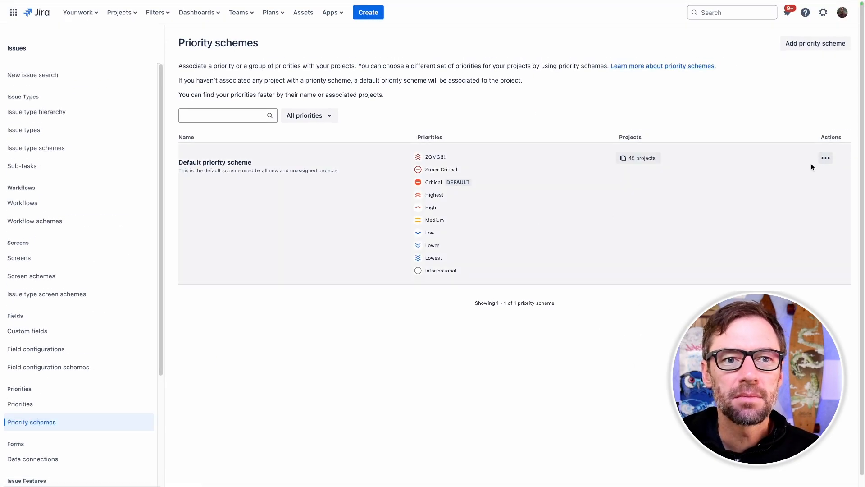
- Remove Lower from the Default priority scheme, moving its issues to Lowest, and save the scheme
left_click(825, 158)
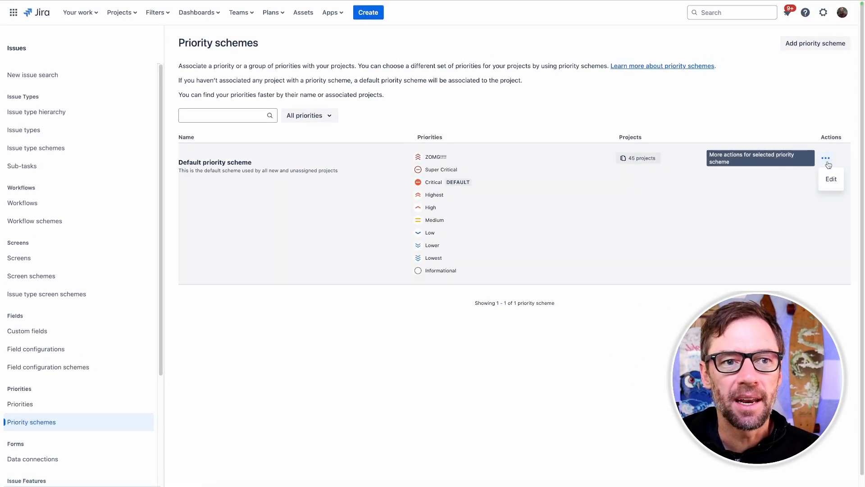
left_click(831, 179)
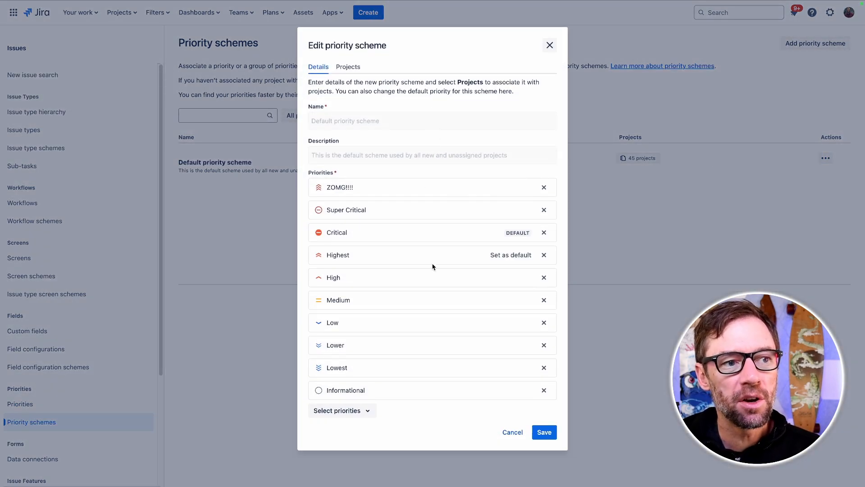
left_click(544, 344)
left_click(543, 414)
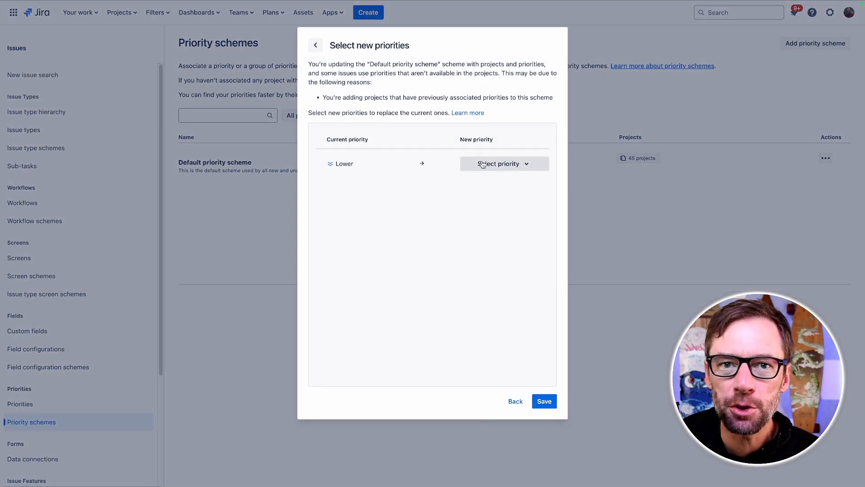
left_click(520, 163)
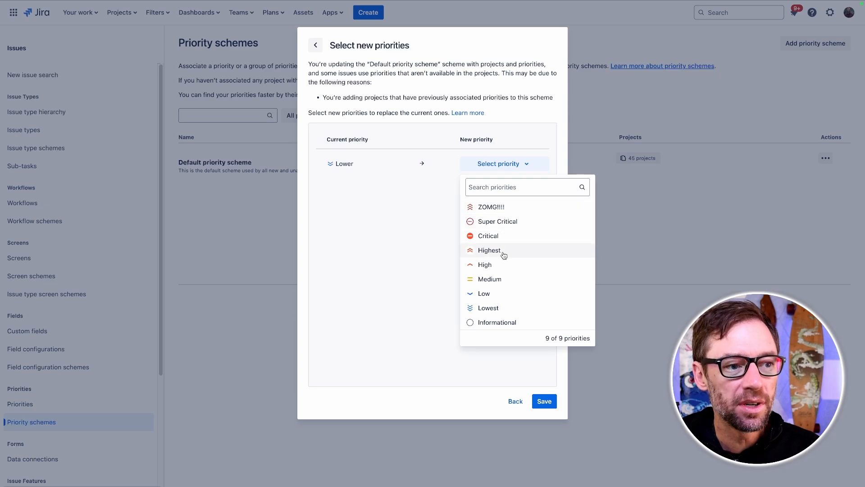
left_click(516, 308)
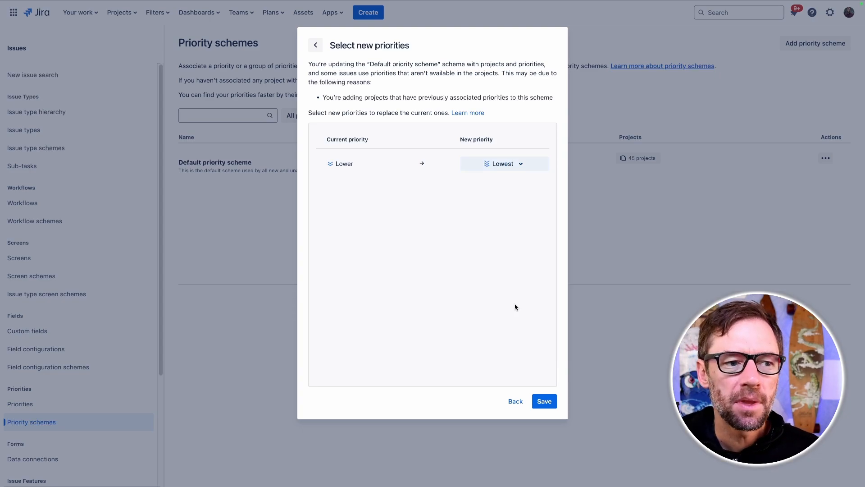
left_click(546, 401)
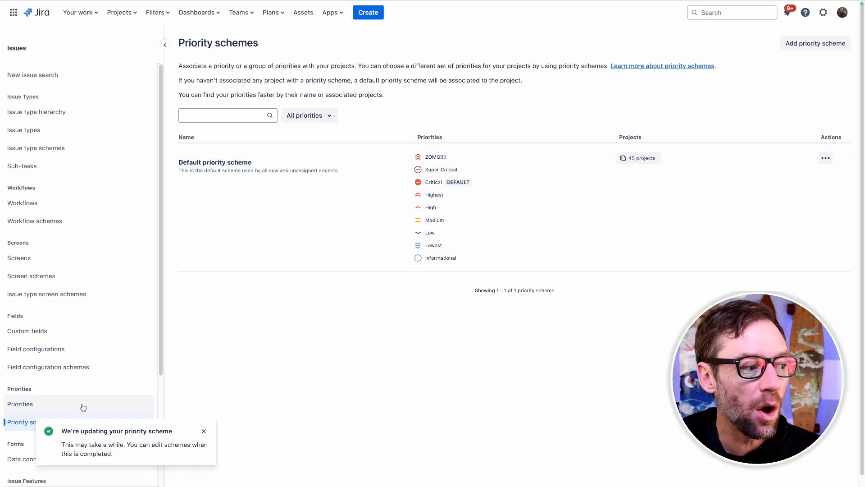
- Return to the priorities list and delete the Lower priority
left_click(83, 406)
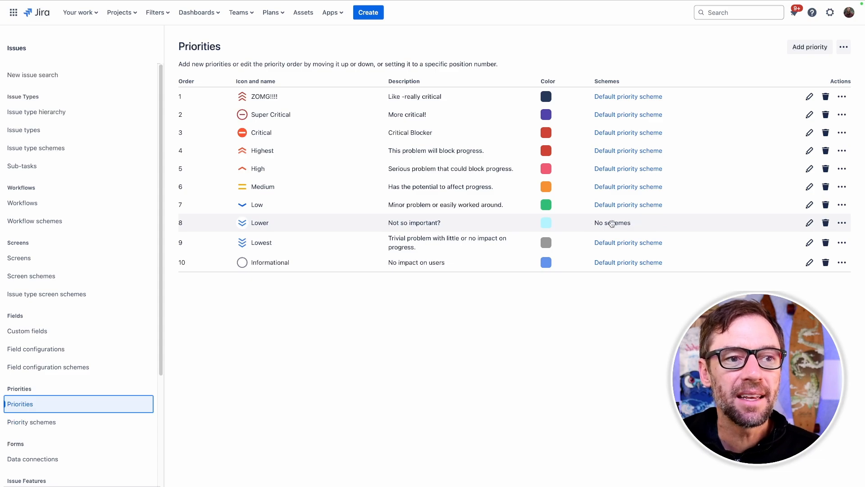
left_click(826, 223)
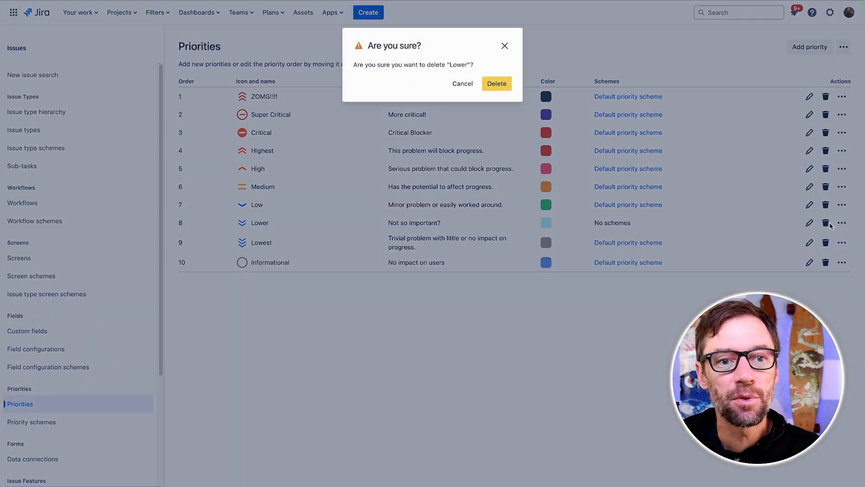
left_click(496, 83)
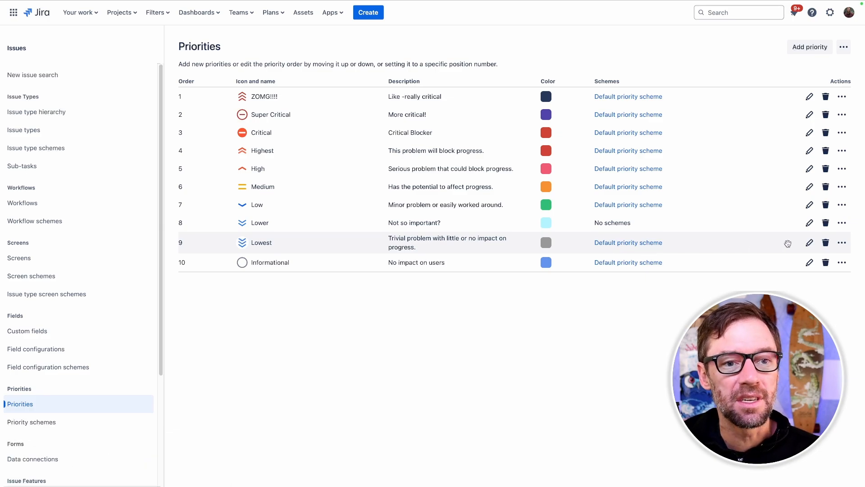
- Open the Lowest priority's edit panel and update it
left_click(809, 242)
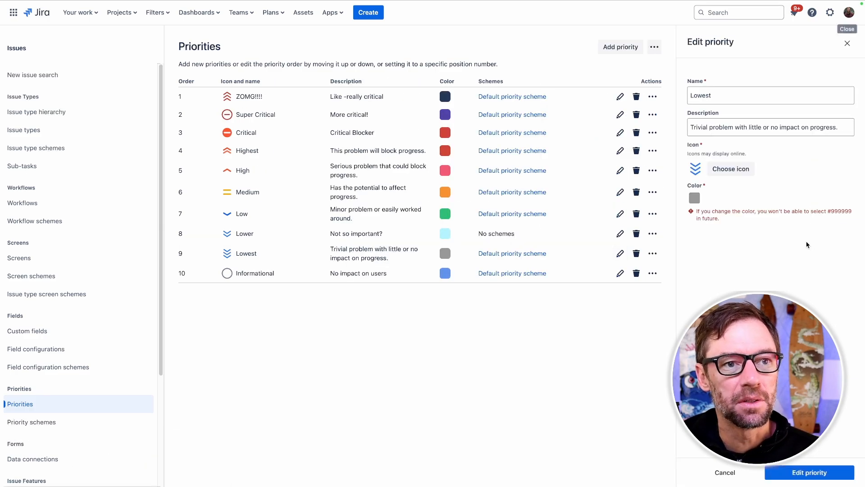
left_click(731, 170)
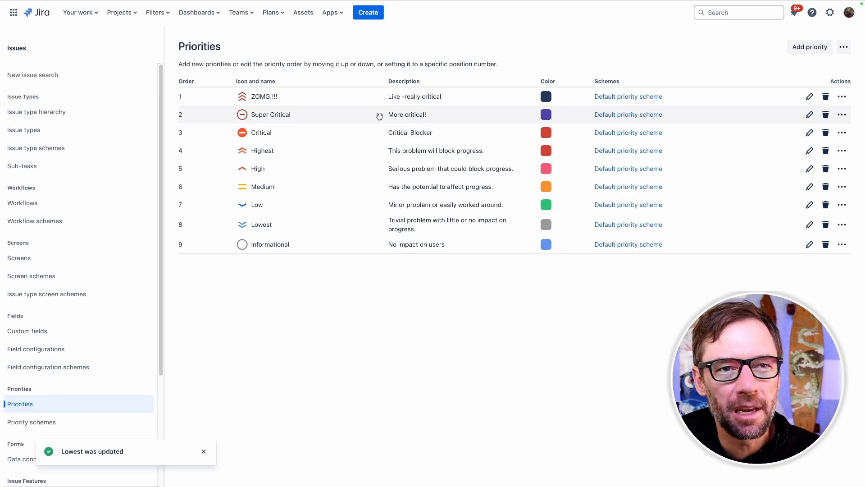
- Start a new priority scheme named Support Priorities with the description Priorities for my support teams
left_click(72, 423)
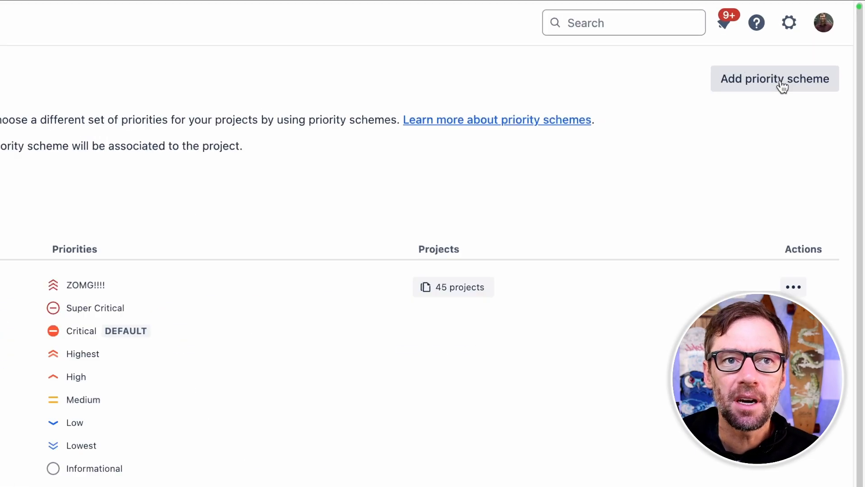
left_click(774, 95)
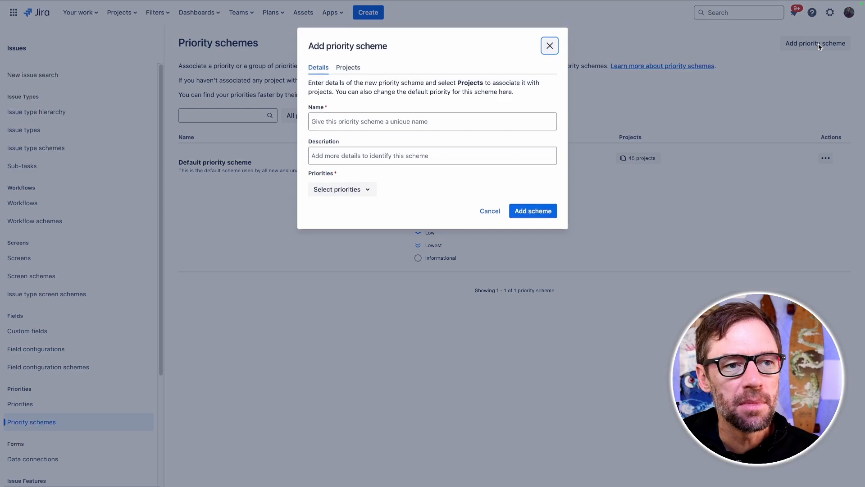
left_click(376, 122)
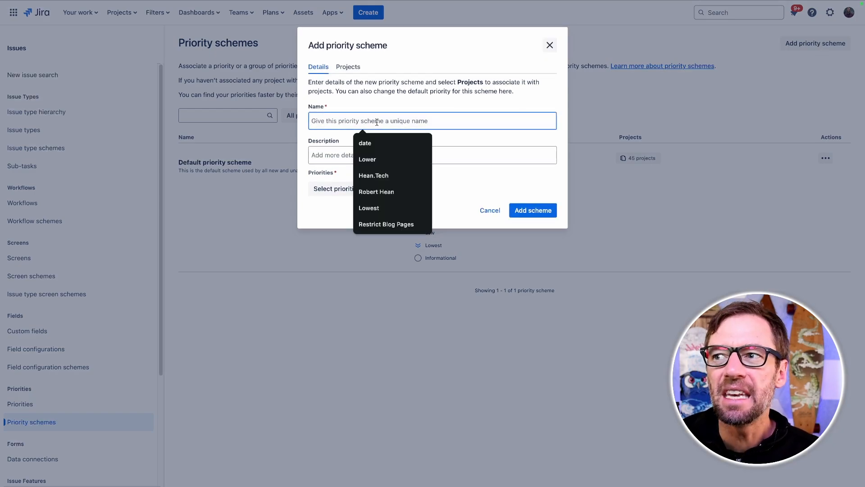
type("Support Priorities")
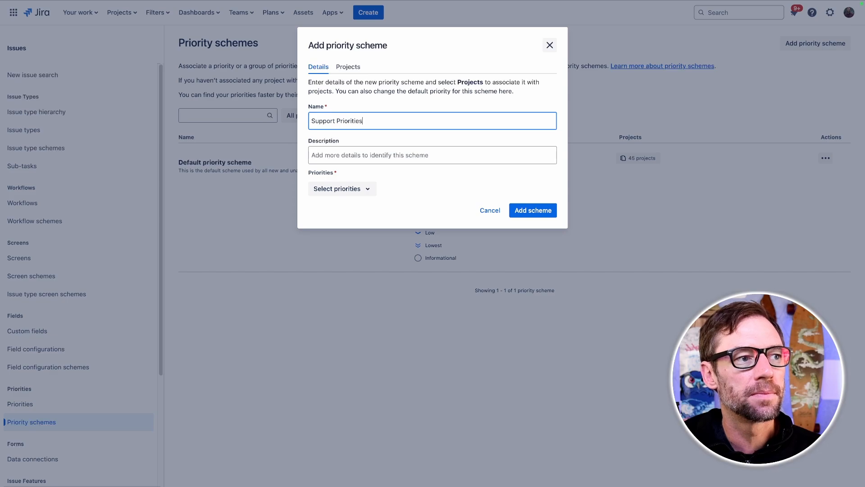
left_click(391, 153)
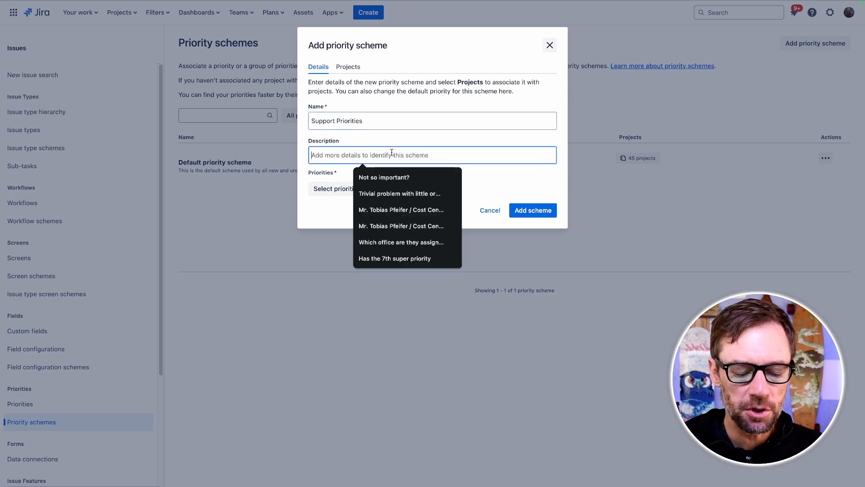
type("Priorities for my support teams")
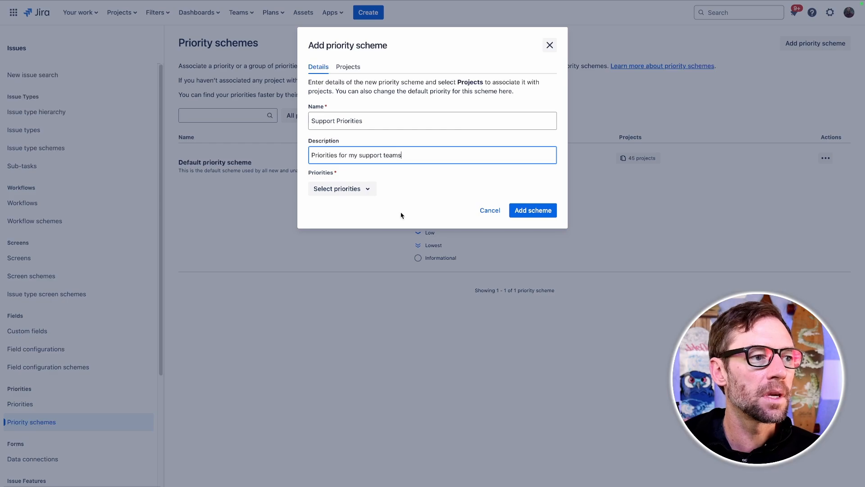
- Add High, Medium and Low to the scheme's priorities and make Medium the default
left_click(347, 188)
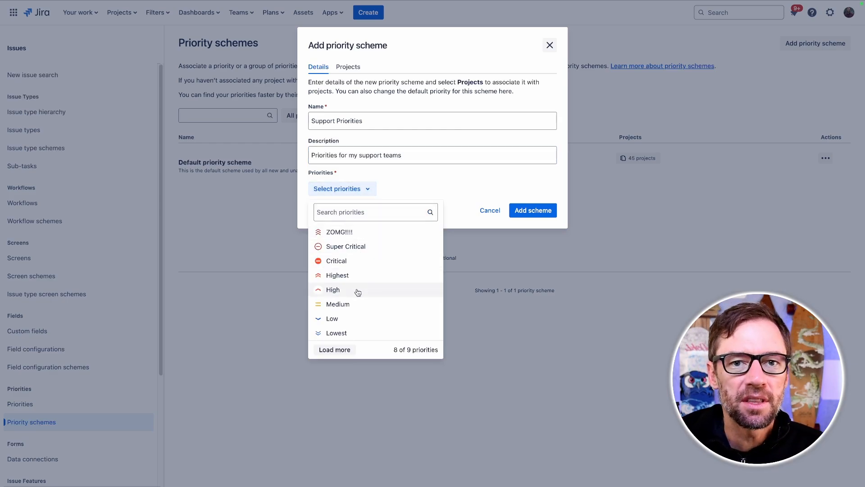
left_click(371, 291)
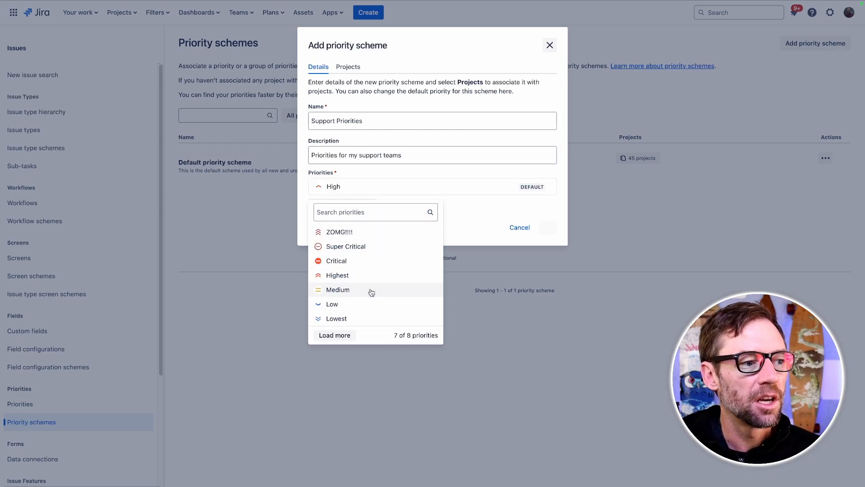
left_click(370, 292)
left_click(370, 291)
left_click(477, 243)
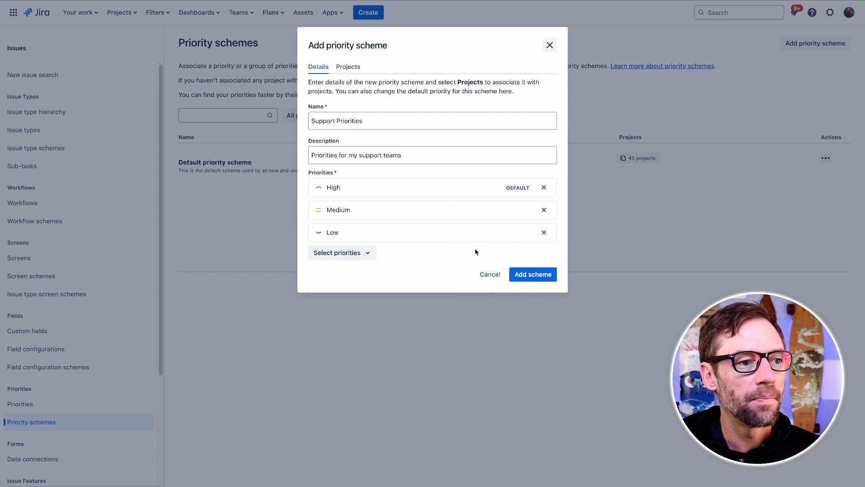
left_click(520, 211)
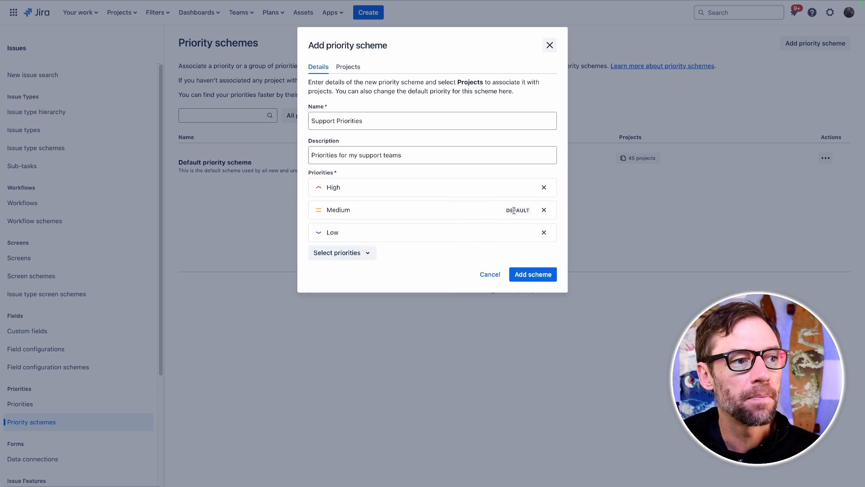
- Associate the scheme with the Jayquill JSM and Jayquill Team projects and continue
left_click(356, 67)
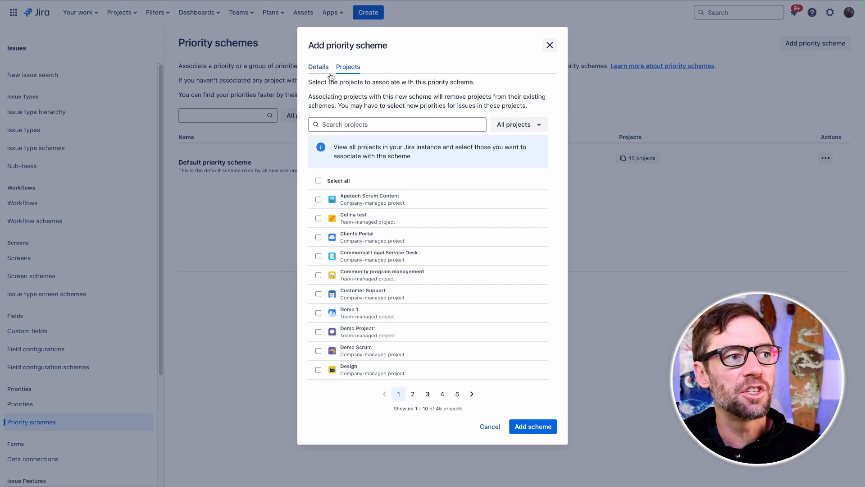
left_click(373, 126)
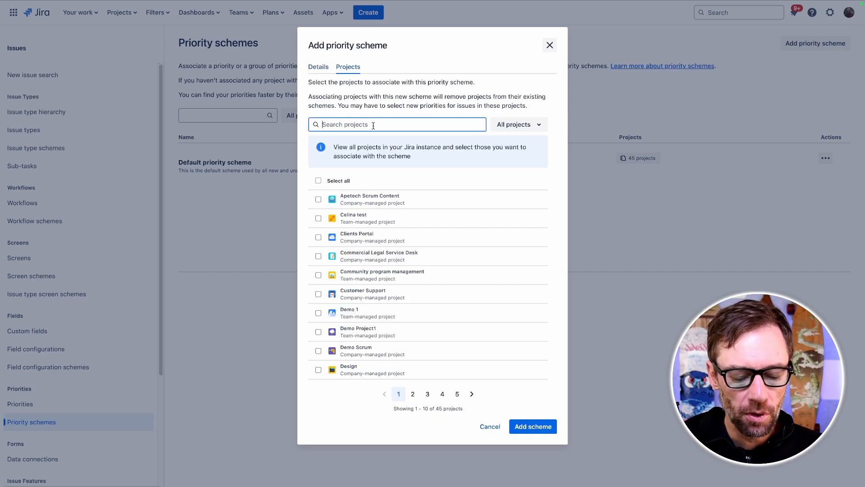
type("jayquill")
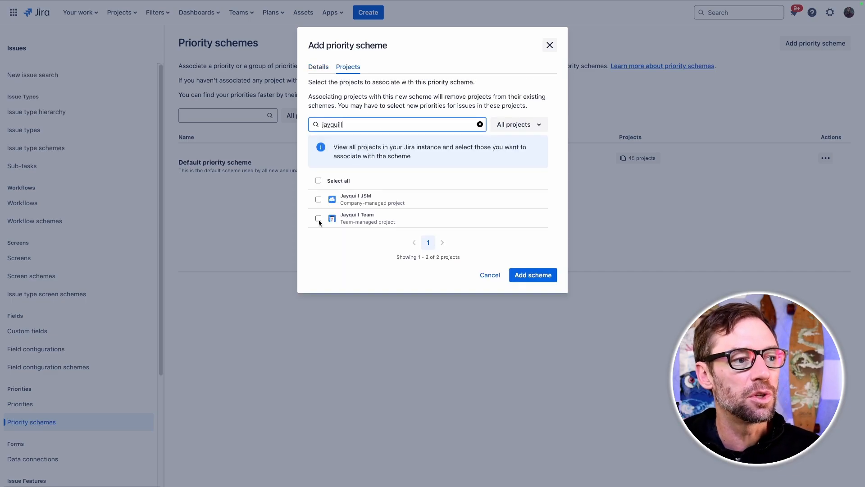
left_click(318, 218)
left_click(318, 199)
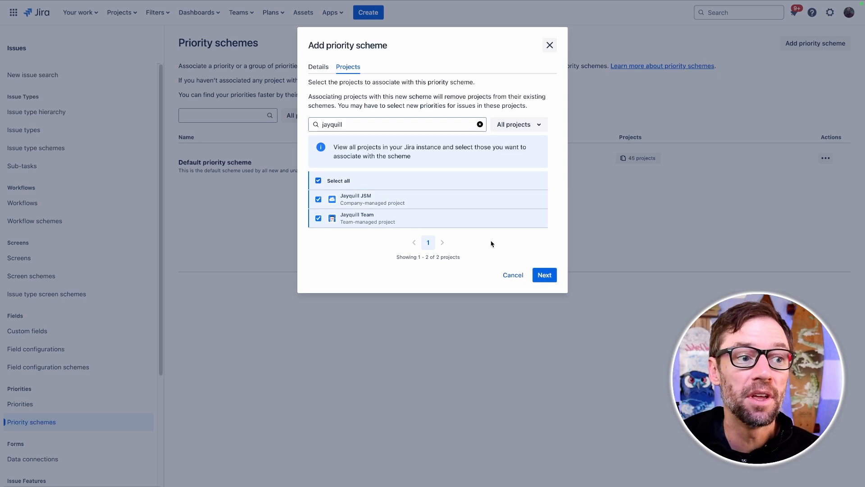
left_click(544, 275)
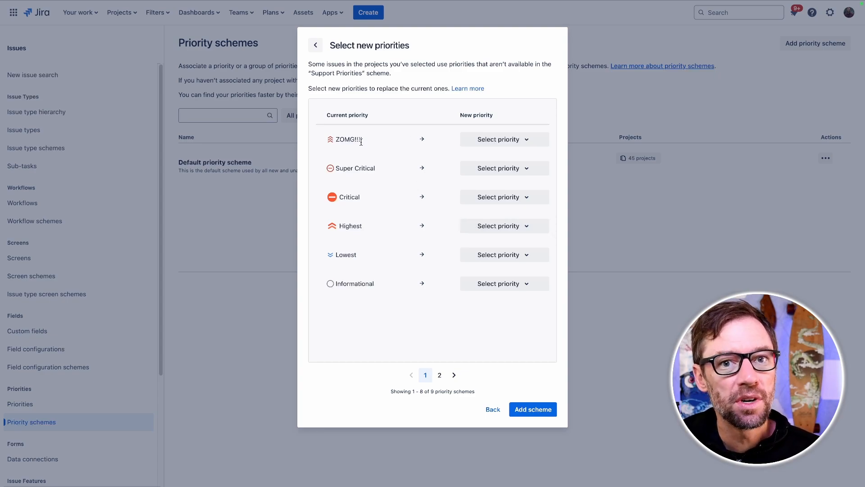
- Map the ZOMG!!!, Super Critical, Critical and Highest priorities to High in the replacement list
left_click(500, 139)
left_click(496, 181)
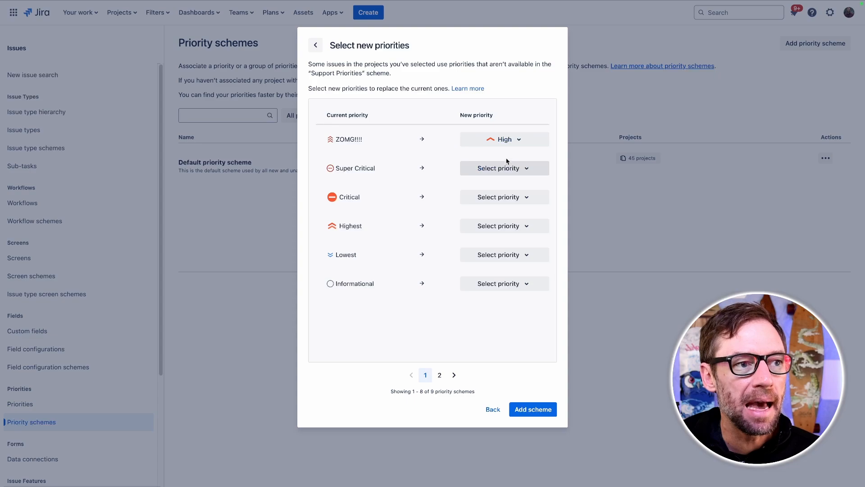
left_click(505, 168)
left_click(505, 210)
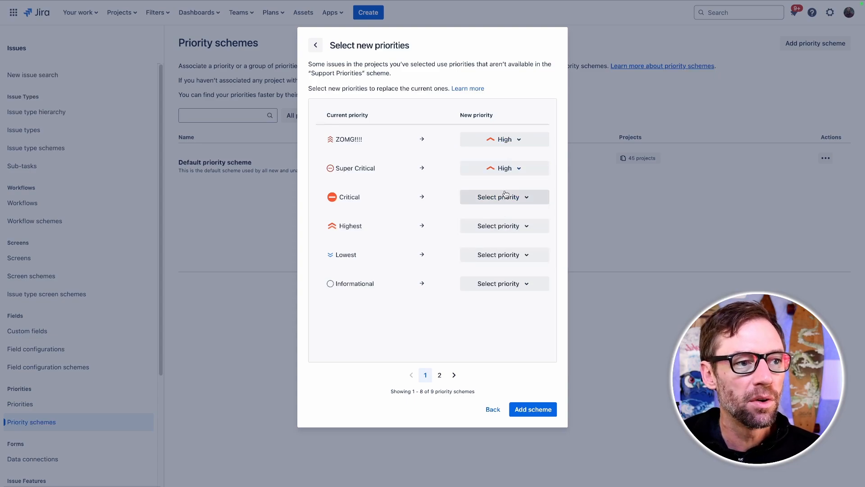
left_click(504, 199)
left_click(504, 239)
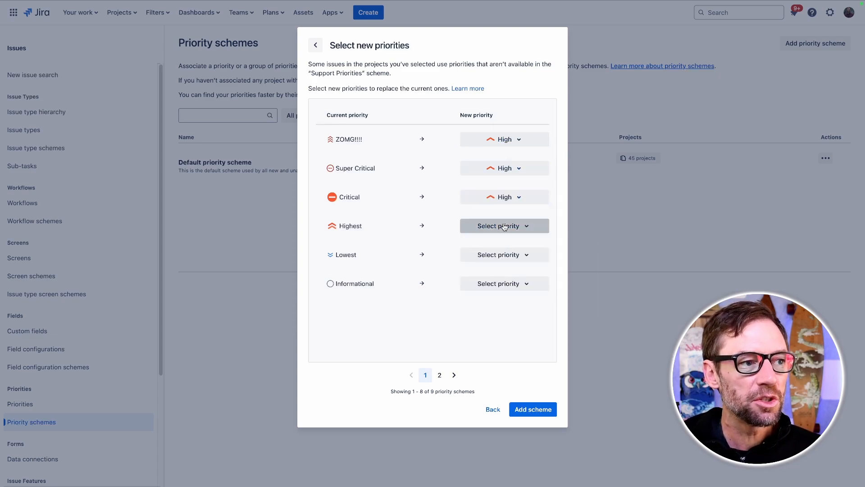
left_click(500, 227)
left_click(502, 270)
- Map the Lowest and Informational priorities to Low and add the scheme
left_click(503, 255)
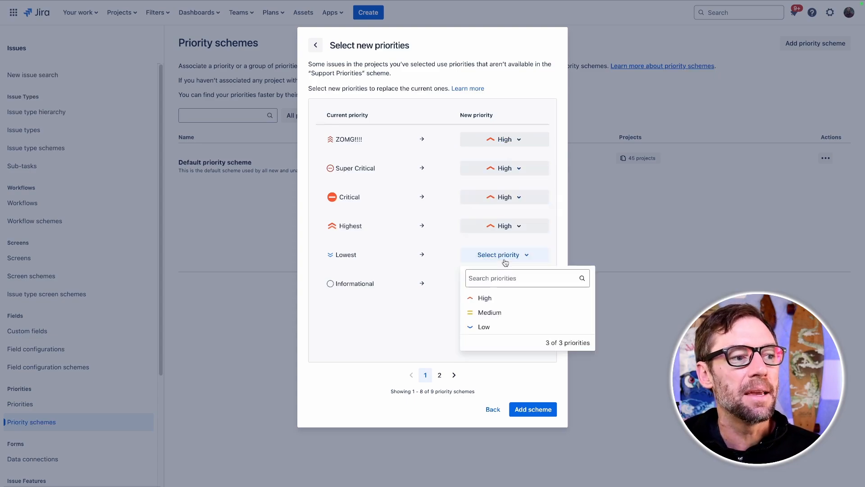
left_click(499, 325)
left_click(500, 288)
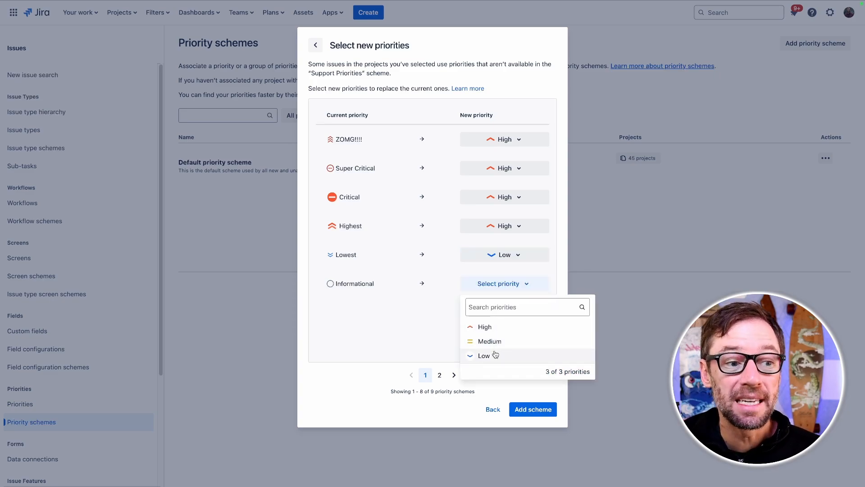
left_click(495, 354)
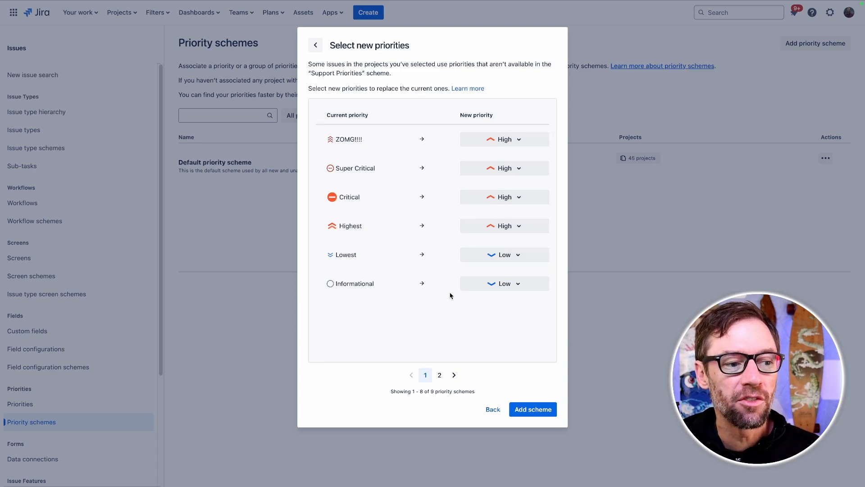
left_click(530, 406)
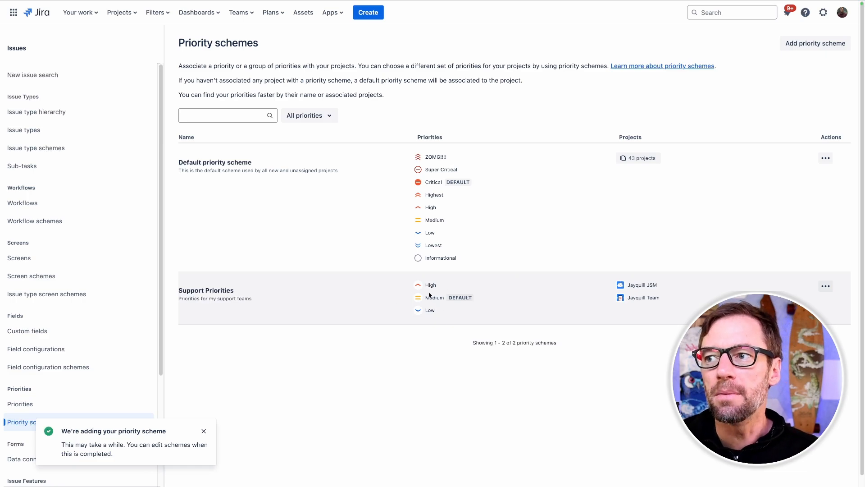
- Open the Bug Found request in the Jayquill JSM project and change its priority to Medium
mouse_move(429, 293)
left_mouse_down()
mouse_move(440, 316)
mouse_move(440, 300)
left_mouse_up()
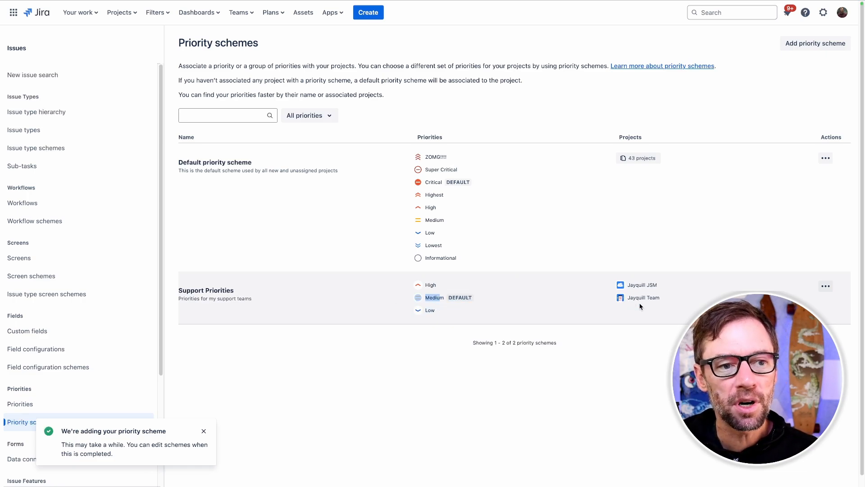
left_click(641, 284)
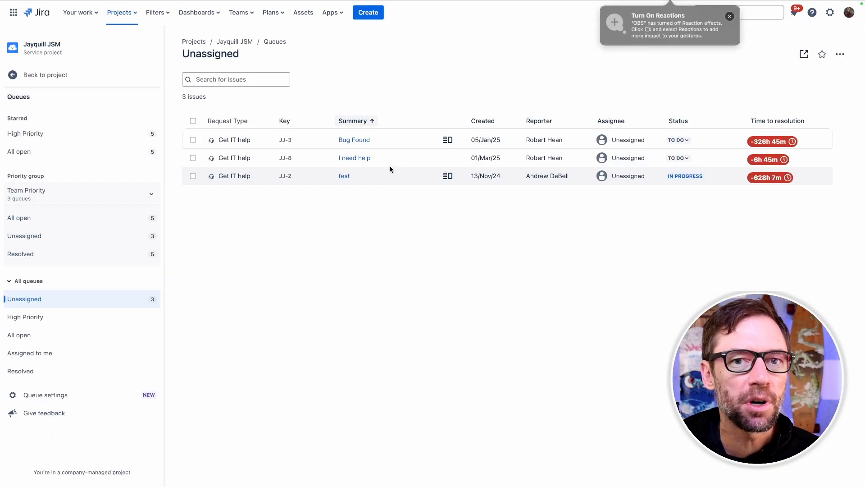
left_click(356, 140)
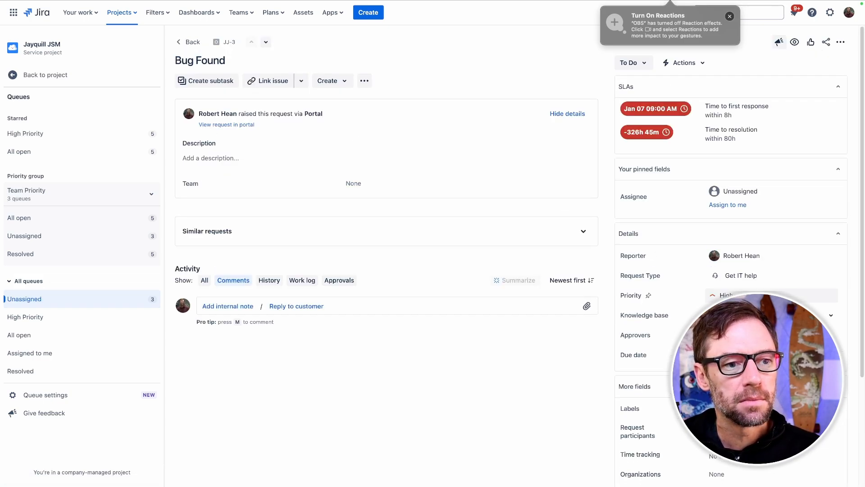
left_click(761, 298)
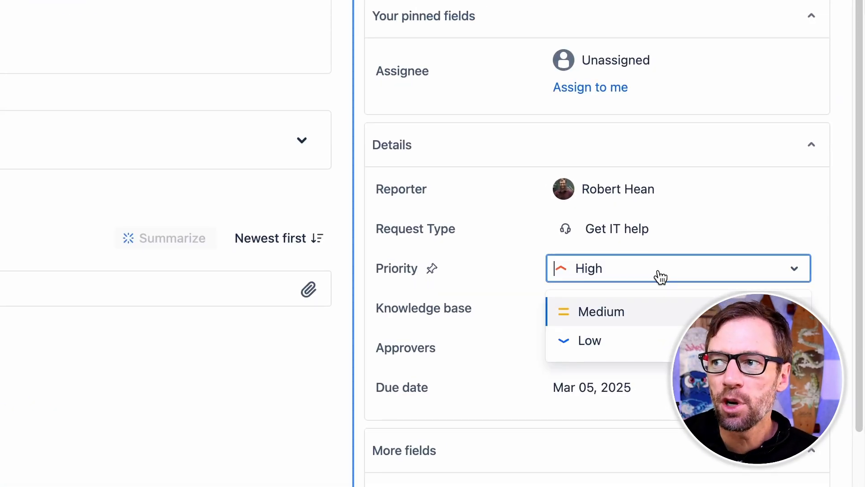
left_click(597, 315)
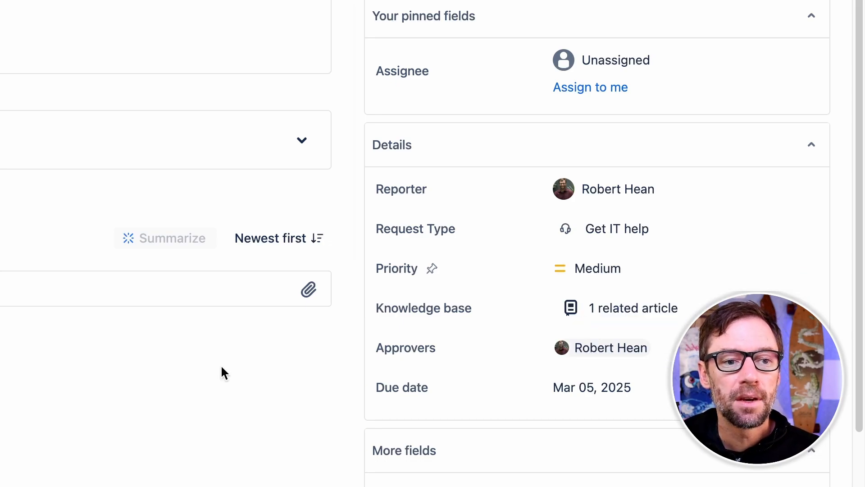